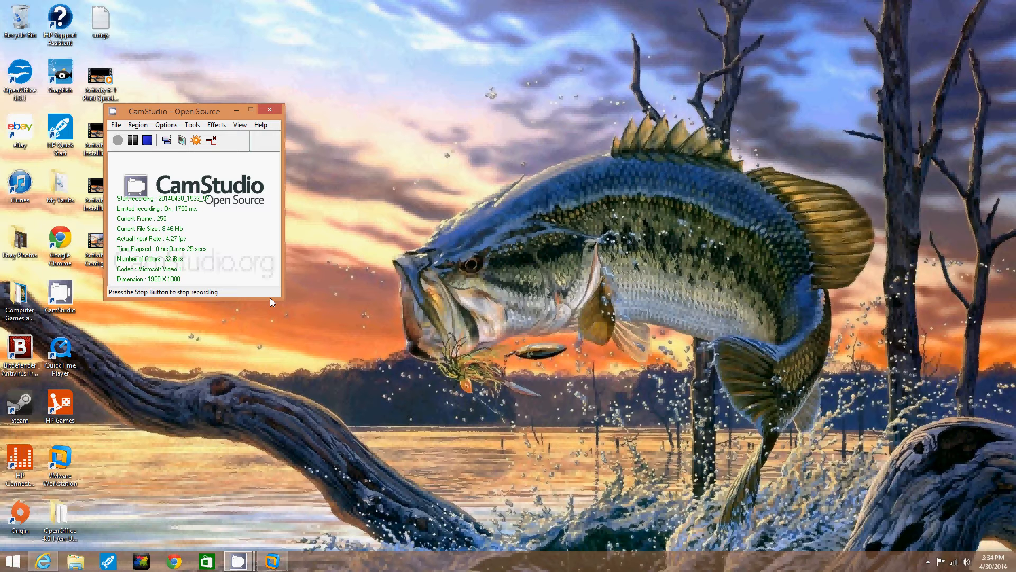
# Step: Switch to VMware Workstation and open the Printers folder from the Control Panel of the Windows Server 2008 virtual machine
pyautogui.click(281, 568)
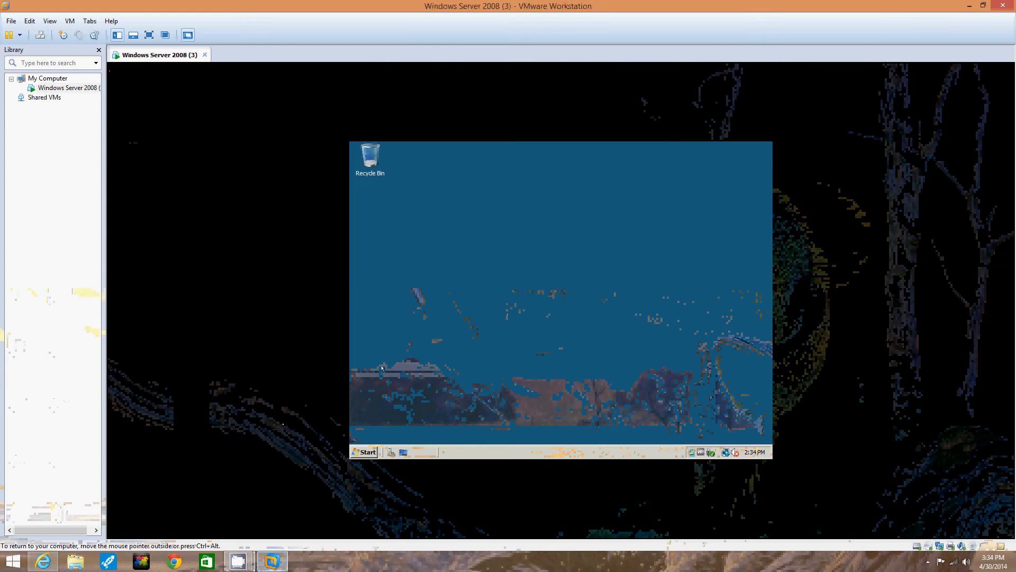
pyautogui.click(364, 451)
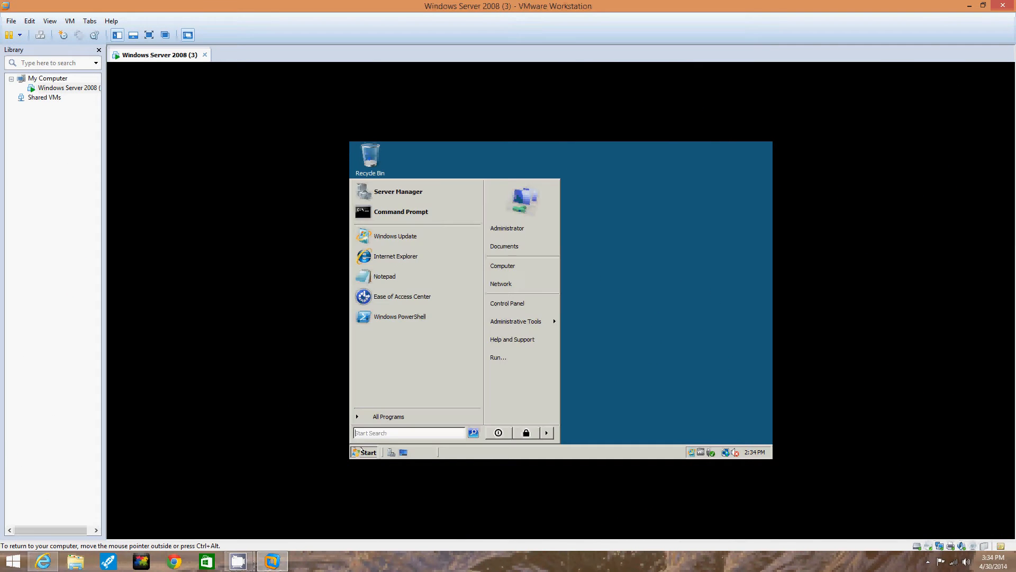
pyautogui.moveTo(507, 323)
pyautogui.click(506, 304)
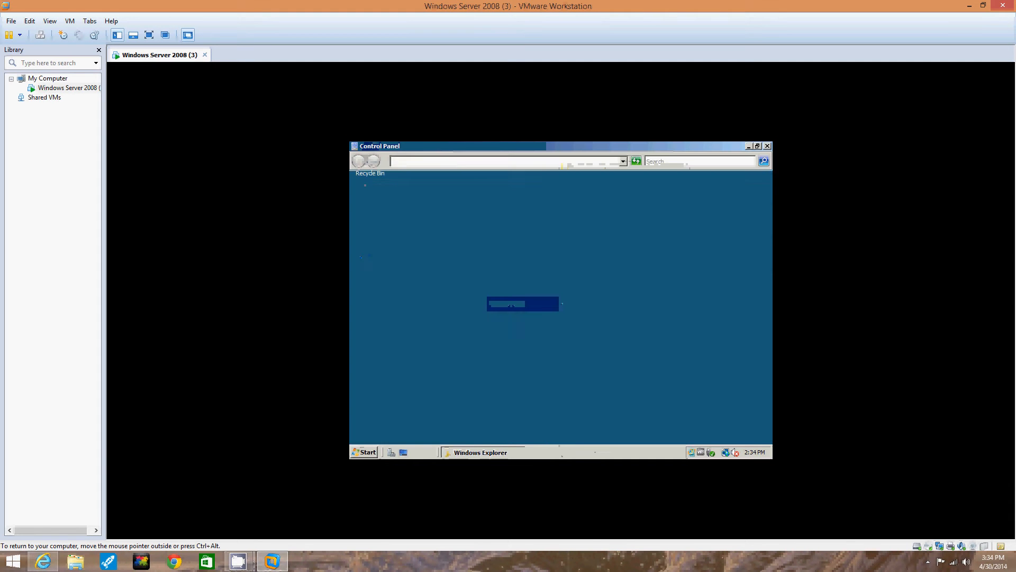
pyautogui.doubleClick(709, 312)
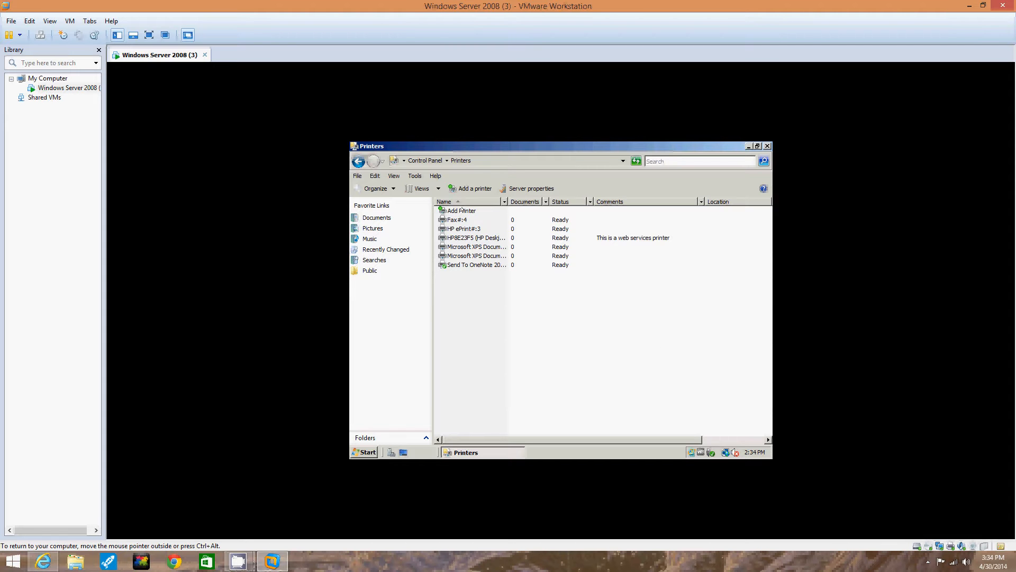
# Step: Start adding a local printer that uses the existing port LPT1: (Printer Port)
pyautogui.doubleClick(462, 210)
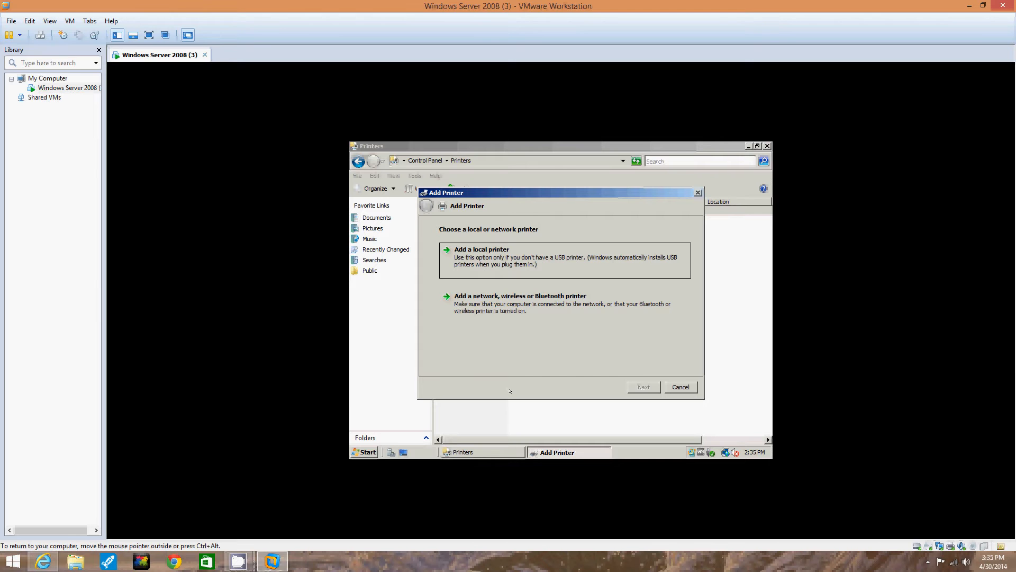
pyautogui.click(508, 257)
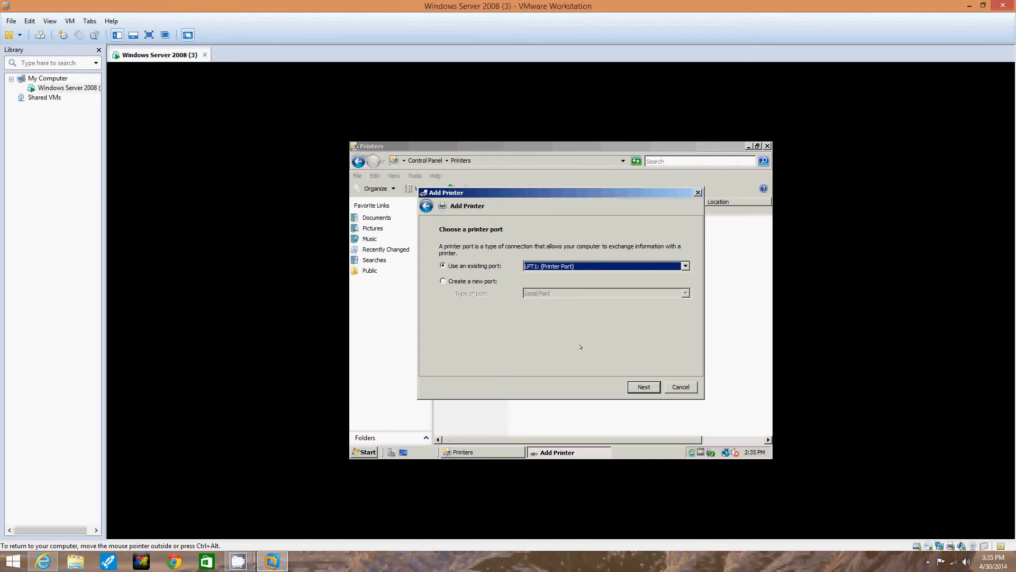
pyautogui.click(685, 265)
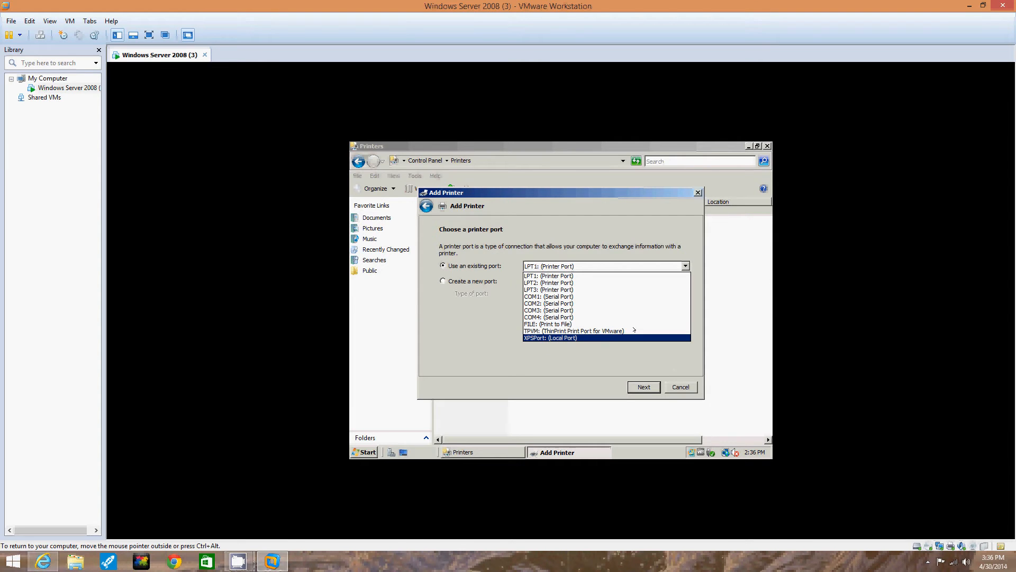
pyautogui.click(609, 276)
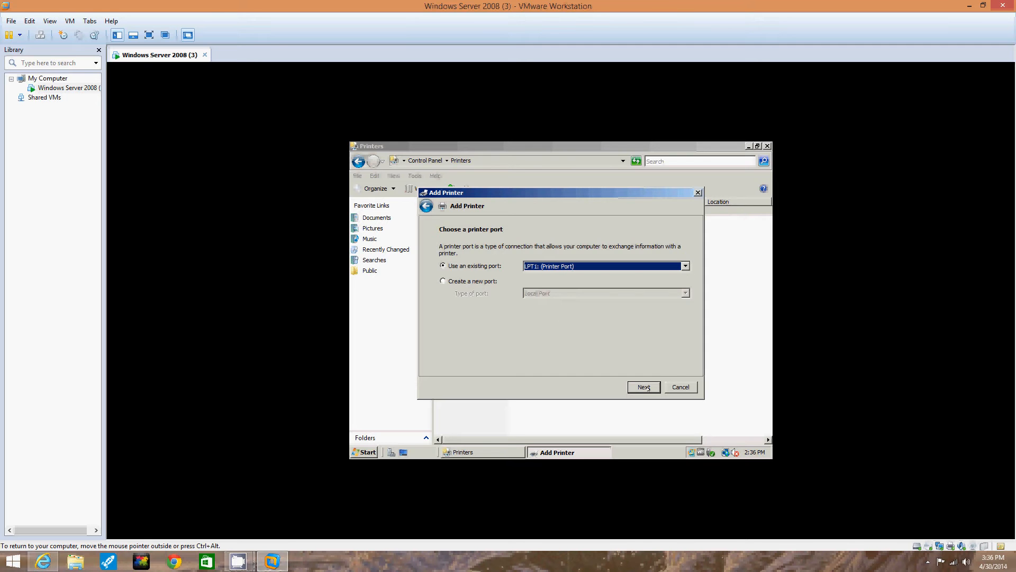
pyautogui.click(645, 387)
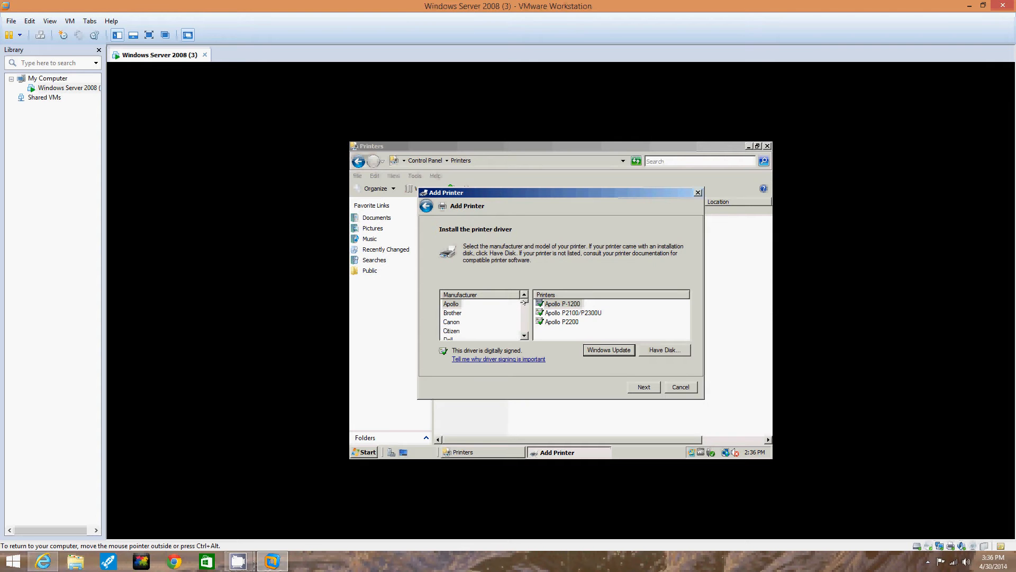
# Step: Choose HP as the manufacturer and HP Color LaserJet 3800 as the printer driver to install
pyautogui.moveTo(523, 300); pyautogui.dragTo(523, 307)
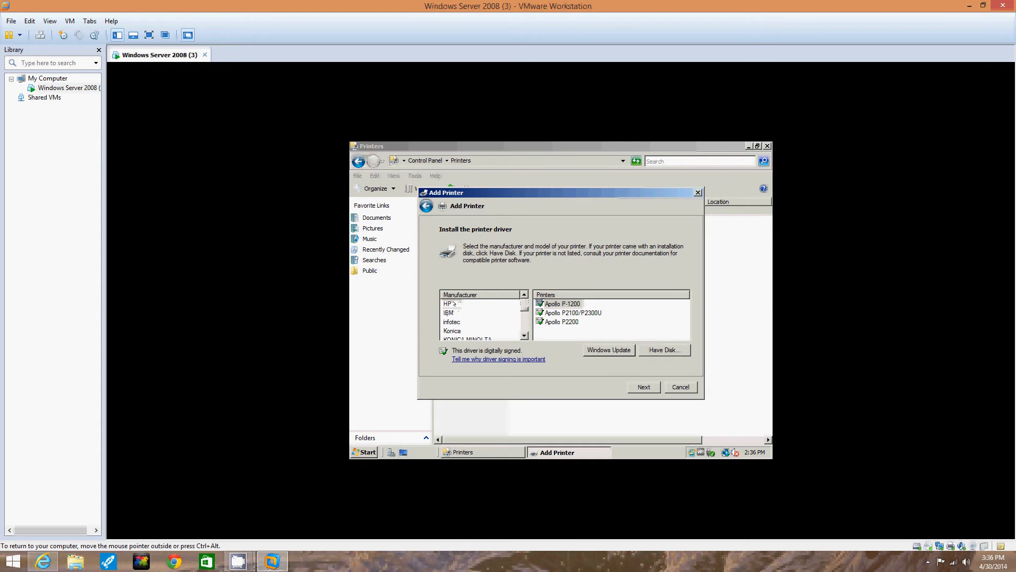
pyautogui.click(444, 303)
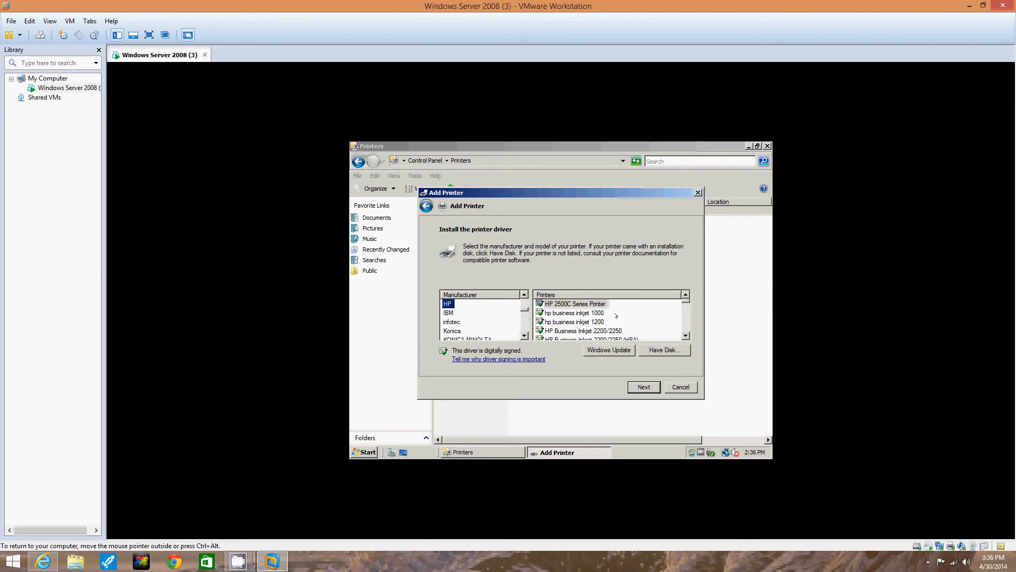
pyautogui.moveTo(686, 300); pyautogui.dragTo(686, 303)
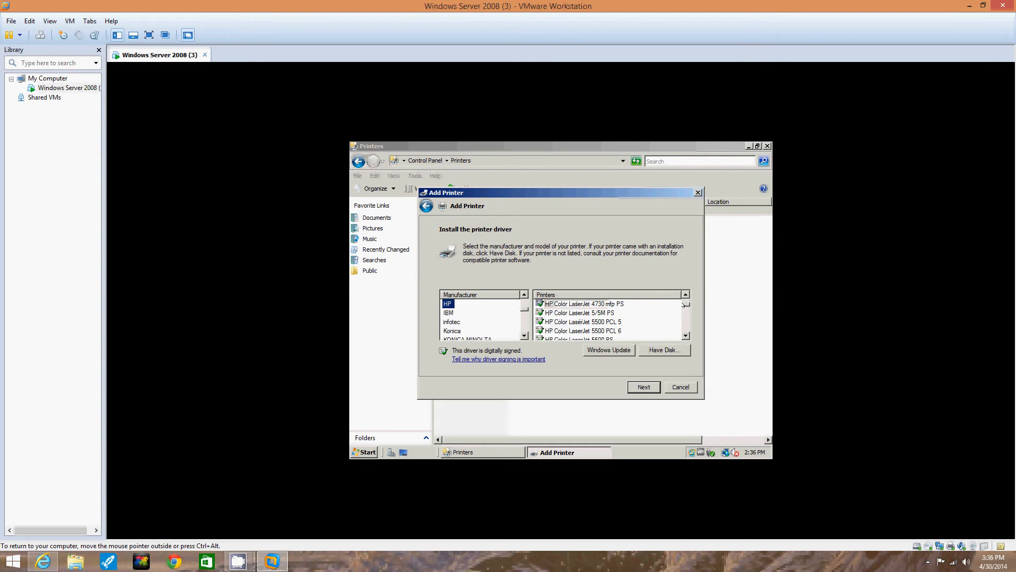
pyautogui.scroll(1, 685, 304)
pyautogui.click(685, 293)
pyautogui.click(685, 294)
pyautogui.click(686, 293)
pyautogui.click(685, 294)
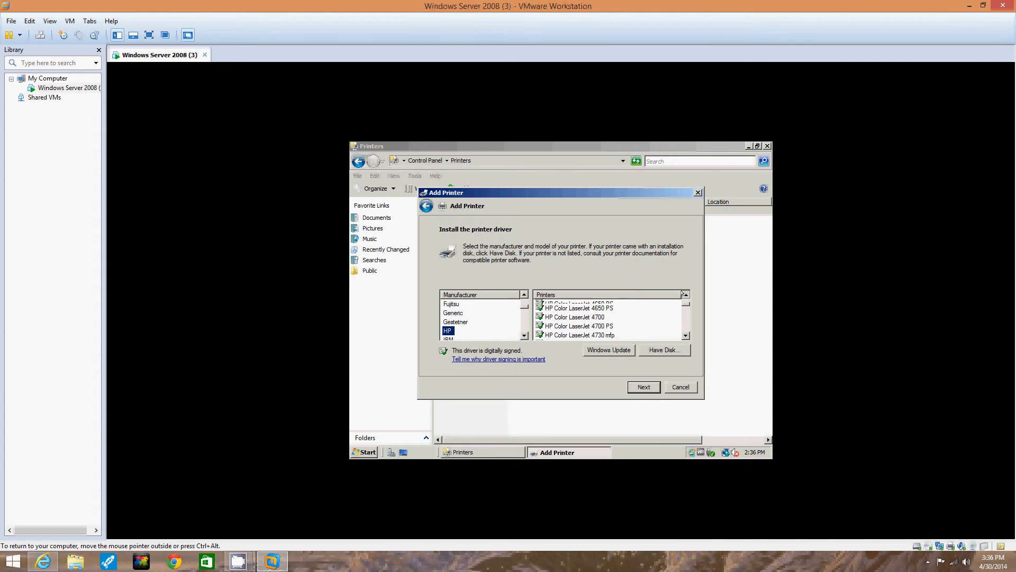
pyautogui.click(685, 294)
pyautogui.click(685, 294)
pyautogui.click(685, 294)
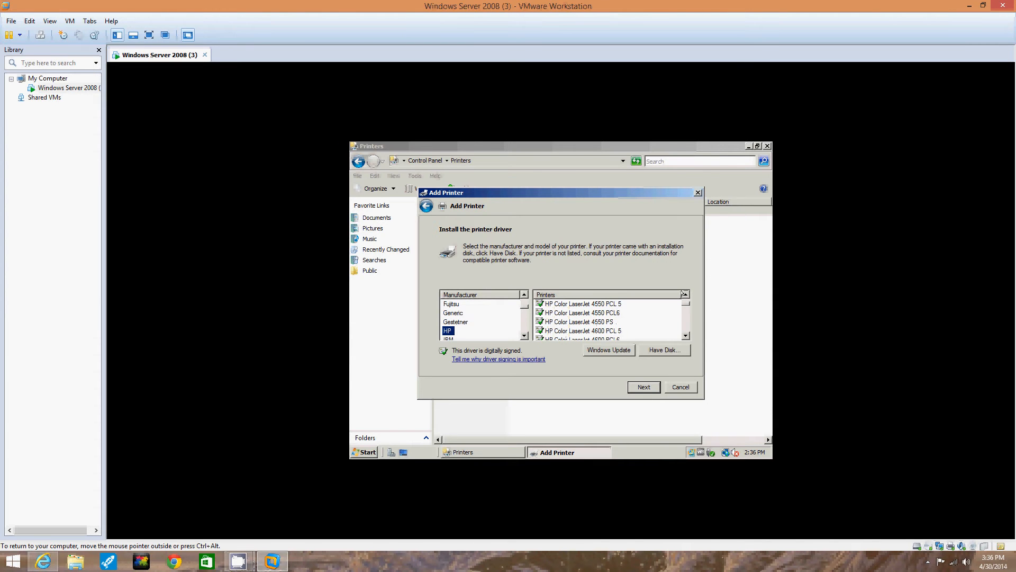
pyautogui.click(685, 294)
pyautogui.click(685, 294)
pyautogui.click(685, 294)
pyautogui.click(685, 294)
pyautogui.click(685, 293)
pyautogui.click(685, 294)
pyautogui.click(685, 294)
pyautogui.click(685, 294)
pyautogui.click(685, 294)
pyautogui.click(685, 294)
pyautogui.click(687, 335)
pyautogui.click(686, 335)
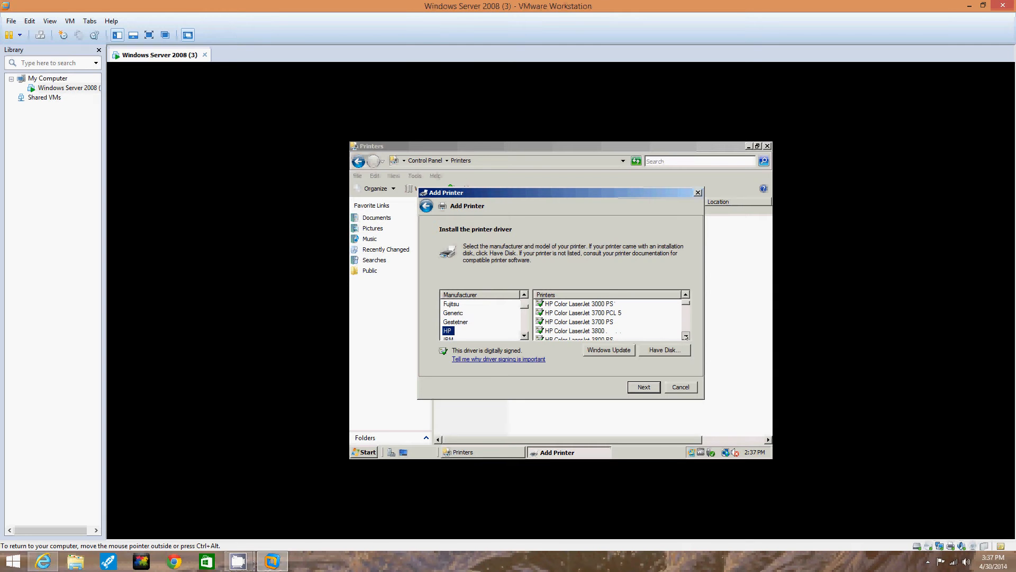
pyautogui.click(588, 330)
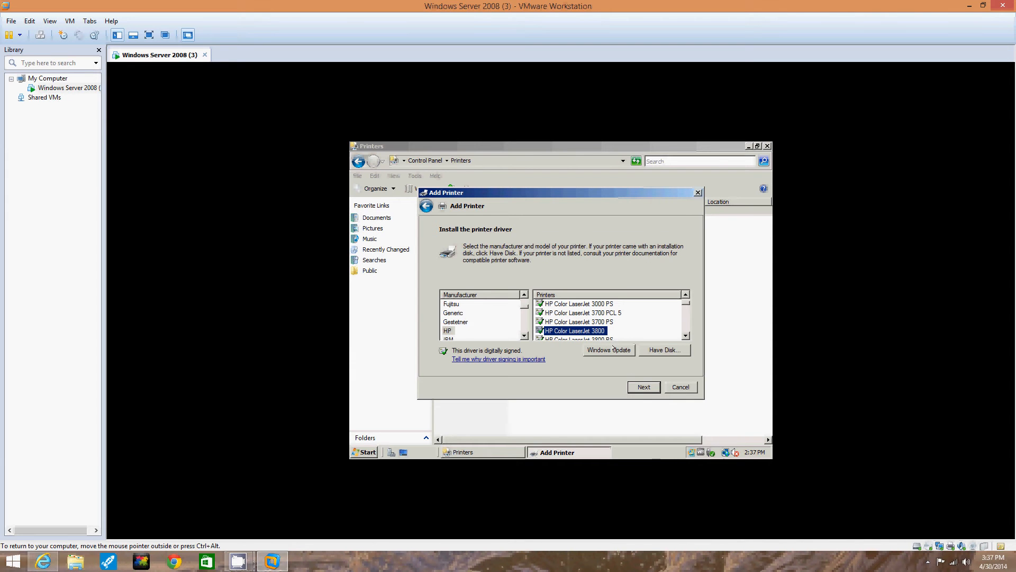
pyautogui.click(641, 386)
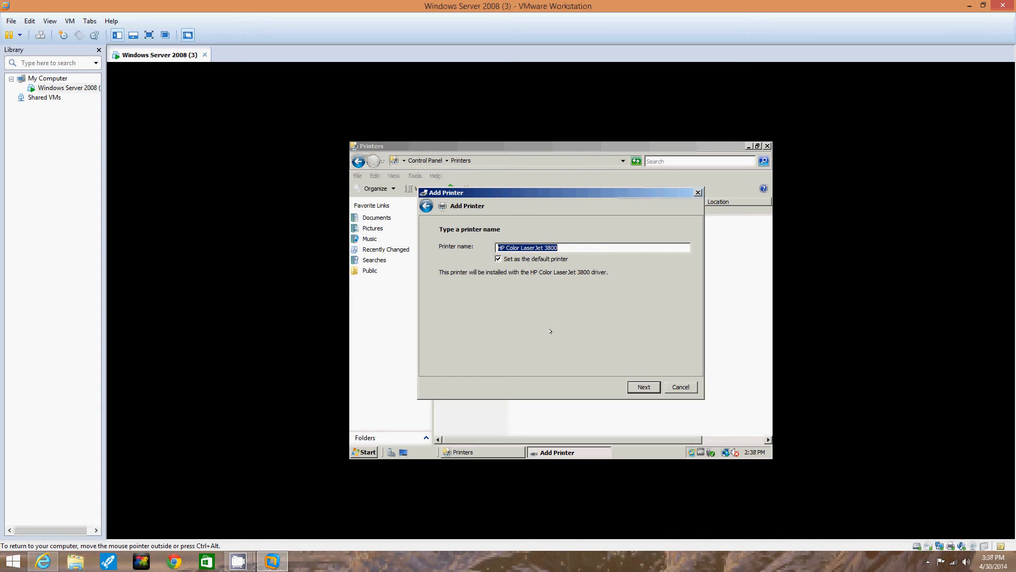
# Step: Name the printer HP Color LaserJet 3800 JJ and continue to the sharing settings
pyautogui.click(569, 247)
pyautogui.write('JJ')
pyautogui.press('Return')
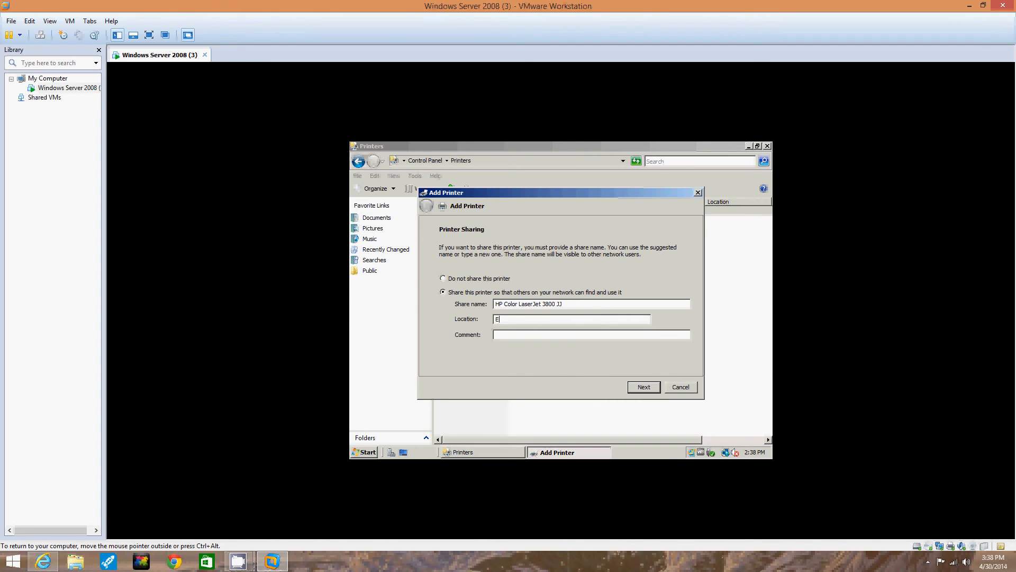
# Step: Share the printer with the location Room 10 and the comment Shared Color Printer
pyautogui.write('R')
pyautogui.write('o')
pyautogui.write('om 10')
pyautogui.write('S')
pyautogui.write('hared ')
pyautogui.write('C')
pyautogui.write('olor P')
pyautogui.write('rinter')
pyautogui.click(641, 386)
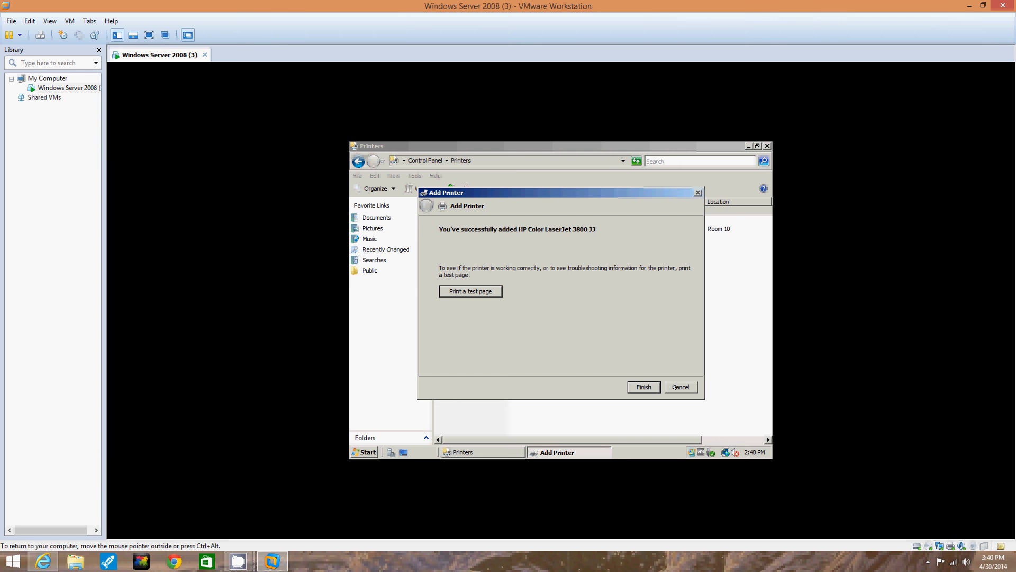
# Step: Close the completed Add Printer wizard and the Printers window, and minimize the virtual machine window
pyautogui.click(644, 387)
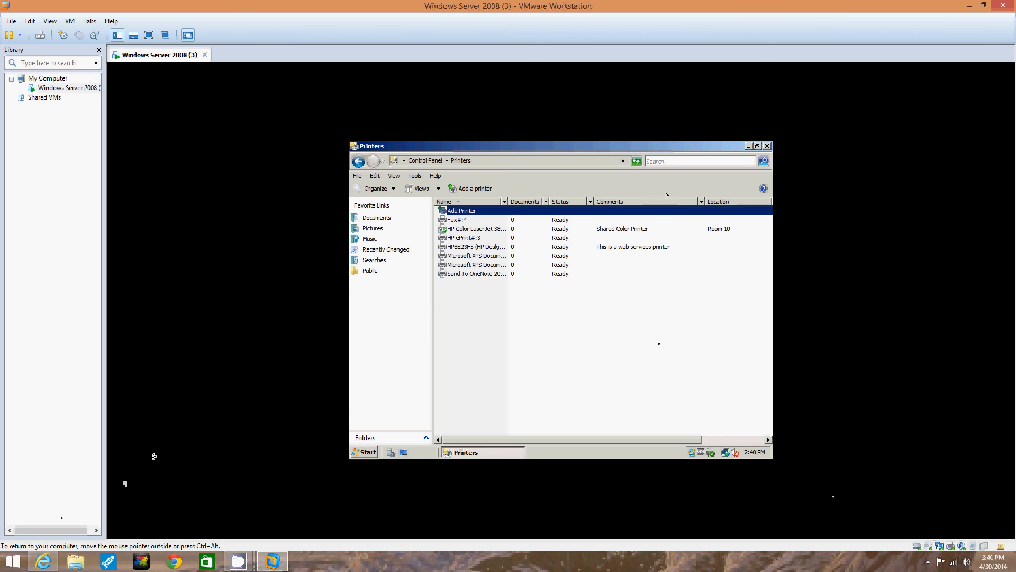
pyautogui.click(766, 146)
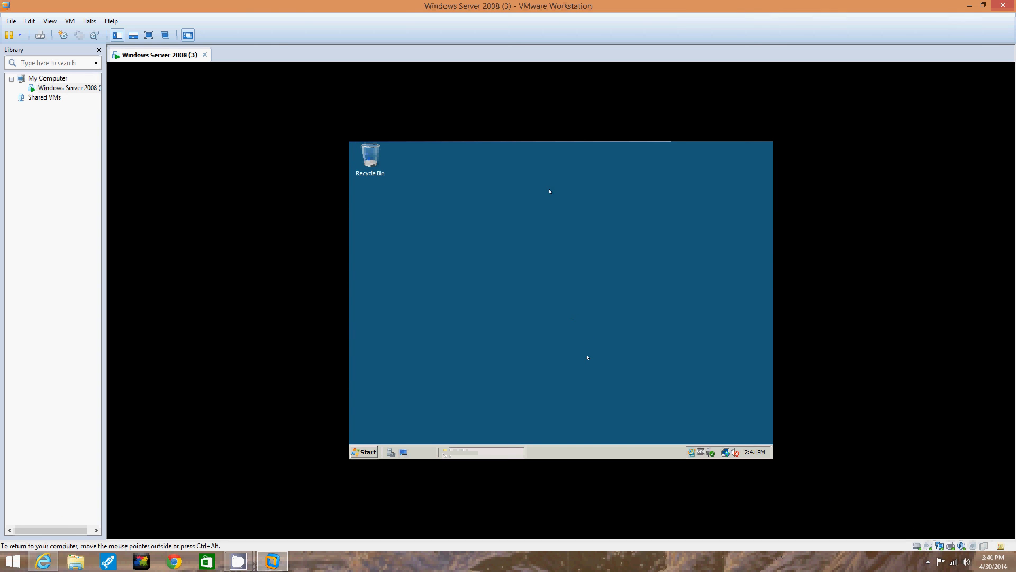
pyautogui.click(976, 5)
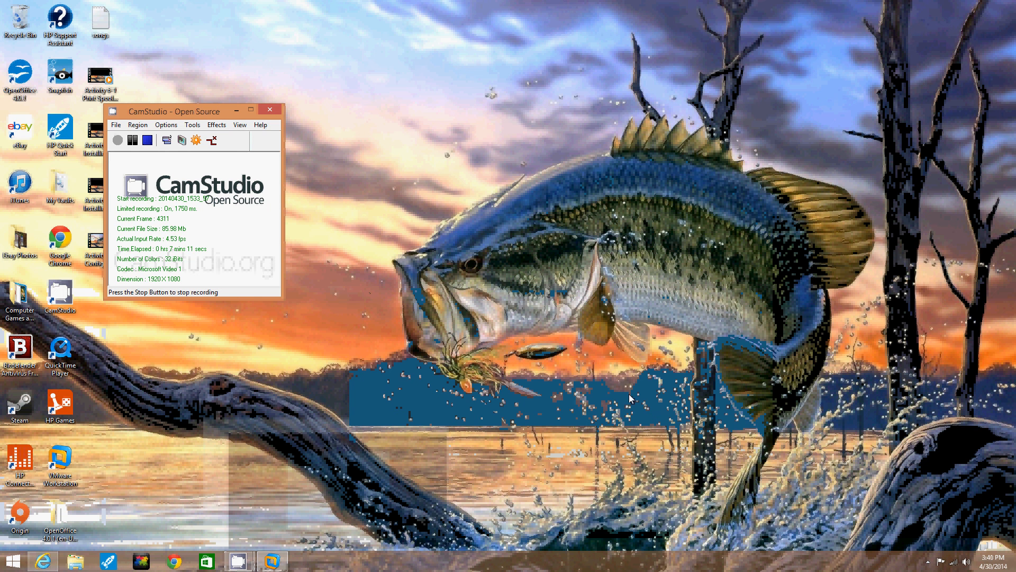